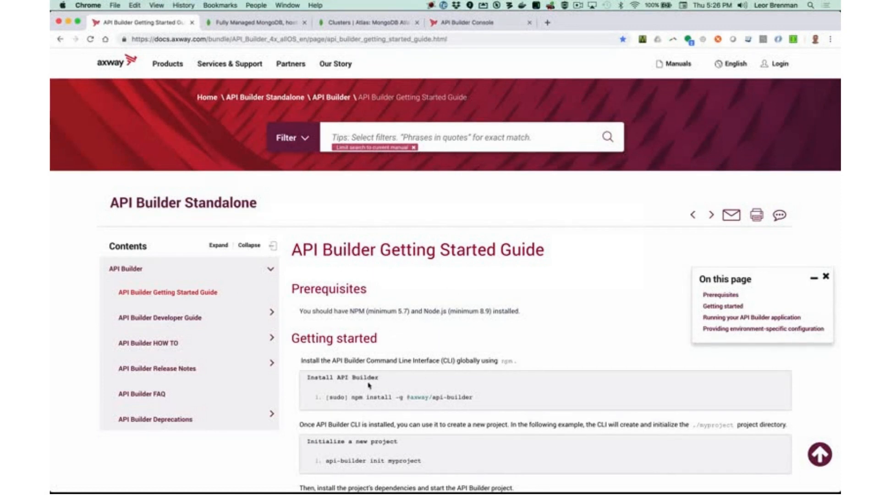
{"action": "scroll", "coordinate": [379, 380], "scroll_direction": "down", "scroll_amount": 5}
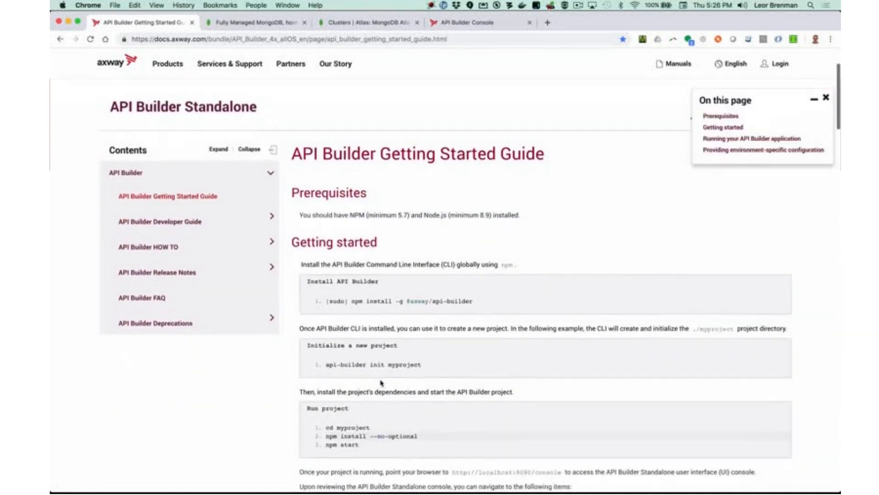
{"action": "scroll", "coordinate": [379, 383], "scroll_direction": "down", "scroll_amount": 6}
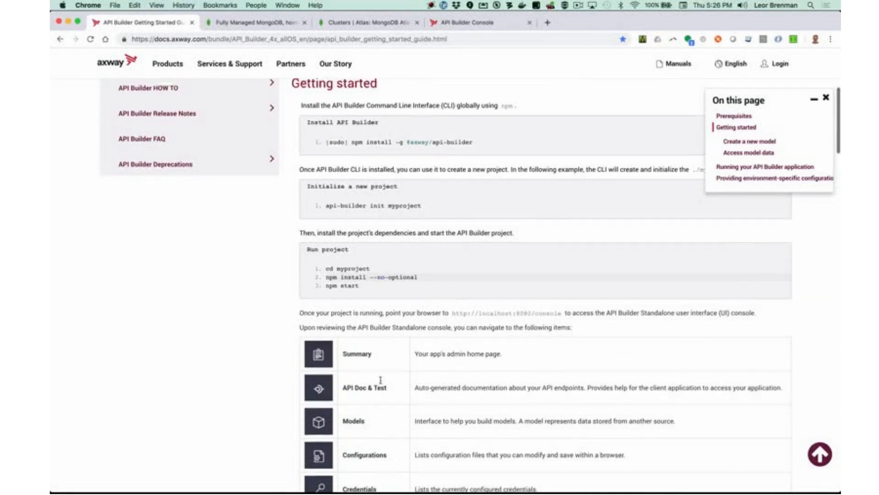
{"action": "scroll", "coordinate": [380, 380], "scroll_direction": "up", "scroll_amount": 10}
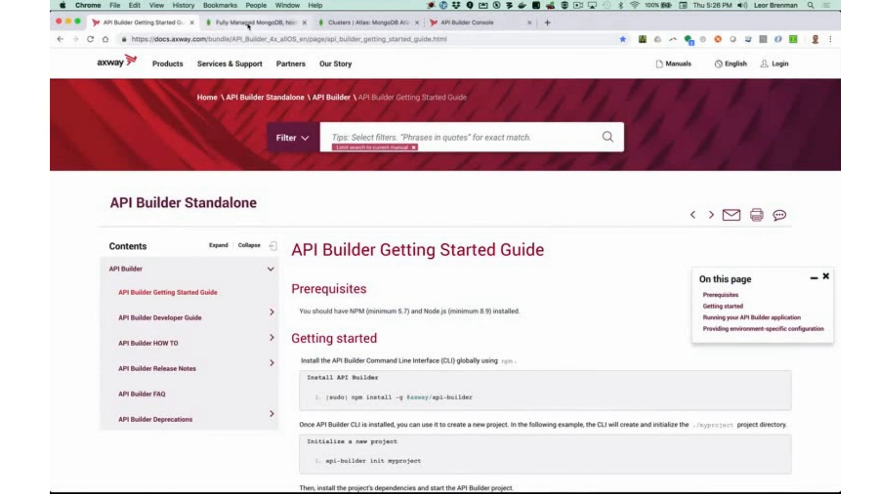
{"action": "left_click", "coordinate": [248, 23]}
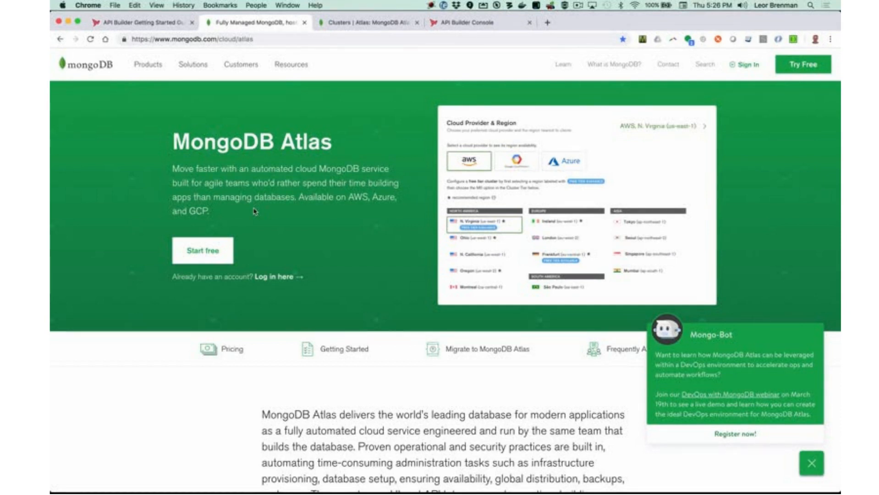
{"action": "key", "text": "super+Tab"}
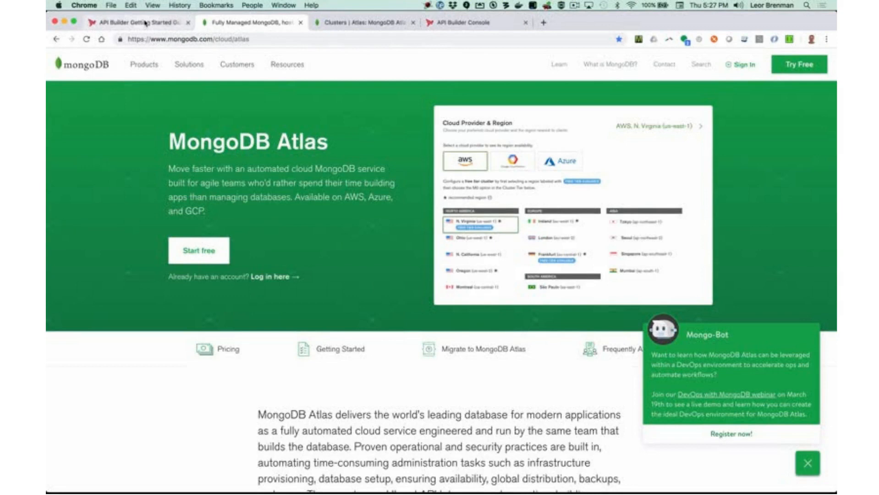
{"action": "left_click", "coordinate": [145, 23]}
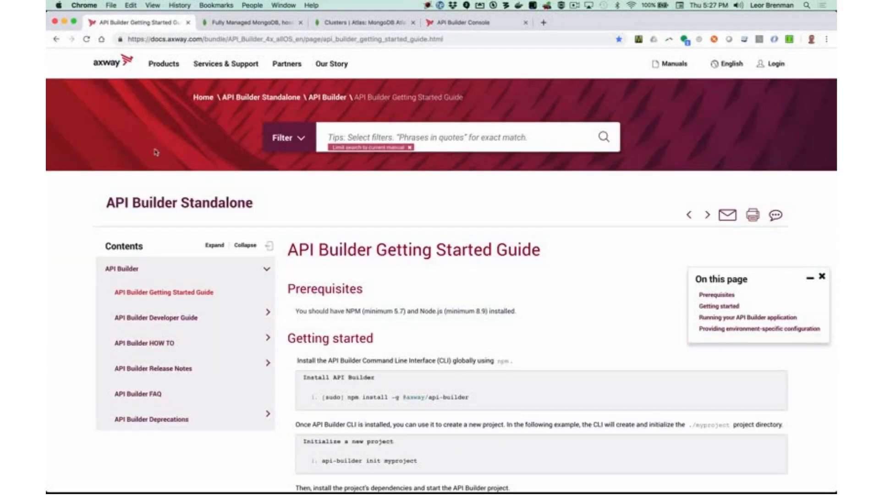
Go to Developer Guide > API Builder Connectors > Mongo connector and select its npm install command.
{"action": "left_click", "coordinate": [191, 317]}
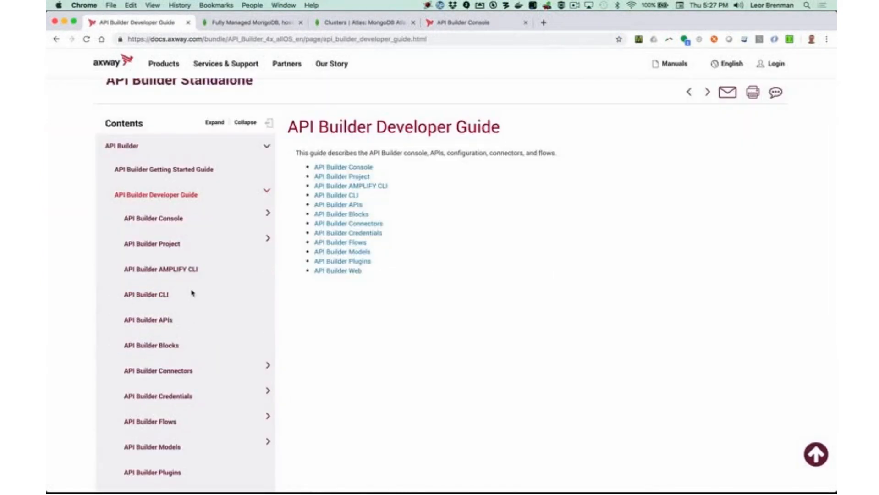
{"action": "left_click", "coordinate": [183, 370]}
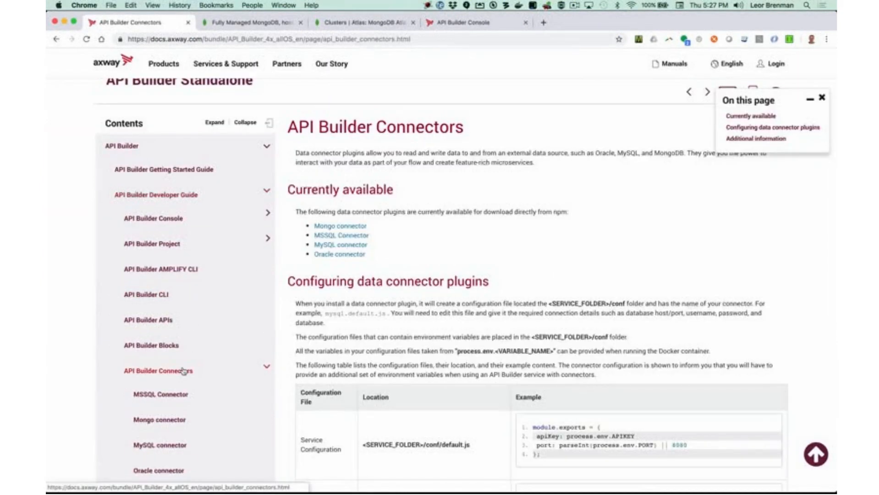
{"action": "left_click", "coordinate": [337, 226]}
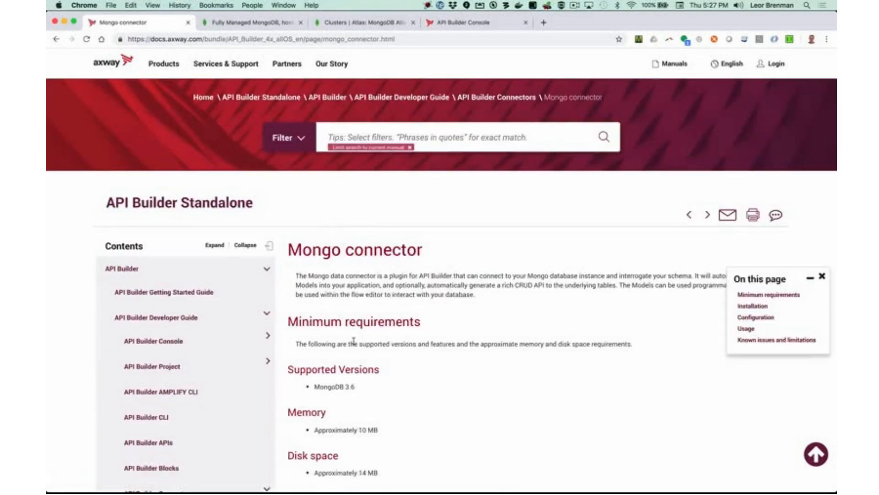
{"action": "scroll", "coordinate": [353, 344], "scroll_direction": "down", "scroll_amount": 5}
{"action": "scroll", "coordinate": [354, 344], "scroll_direction": "down", "scroll_amount": 3}
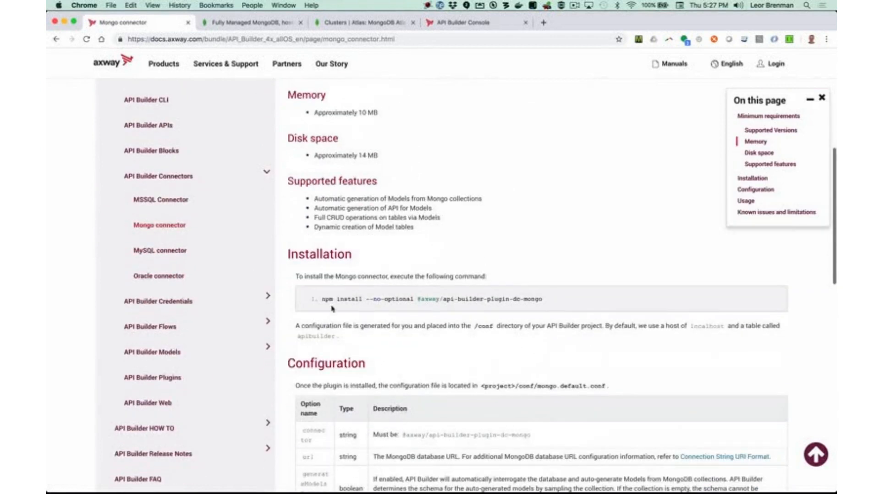
{"action": "triple_click", "coordinate": [322, 300]}
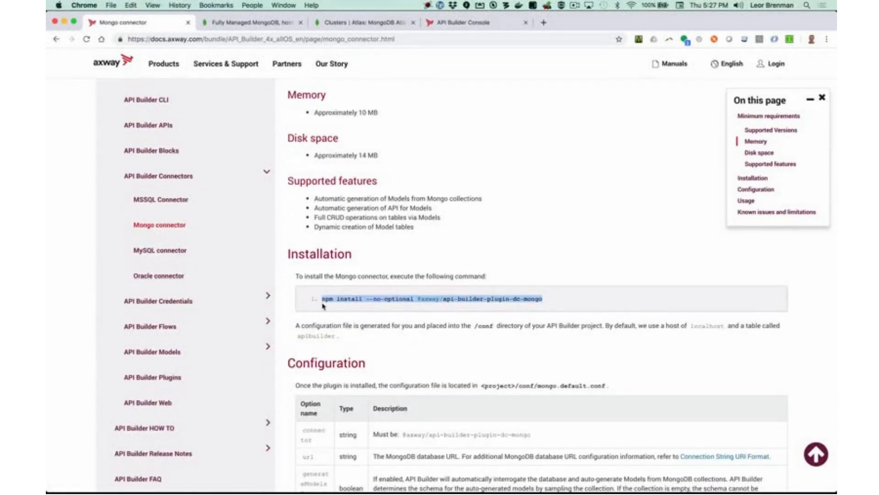
{"action": "key", "text": "super+Tab"}
{"action": "key", "text": "super+Tab"}
{"action": "key", "text": "super+Tab"}
{"action": "key", "text": "super+Tab"}
{"action": "key", "text": "super+Tab"}
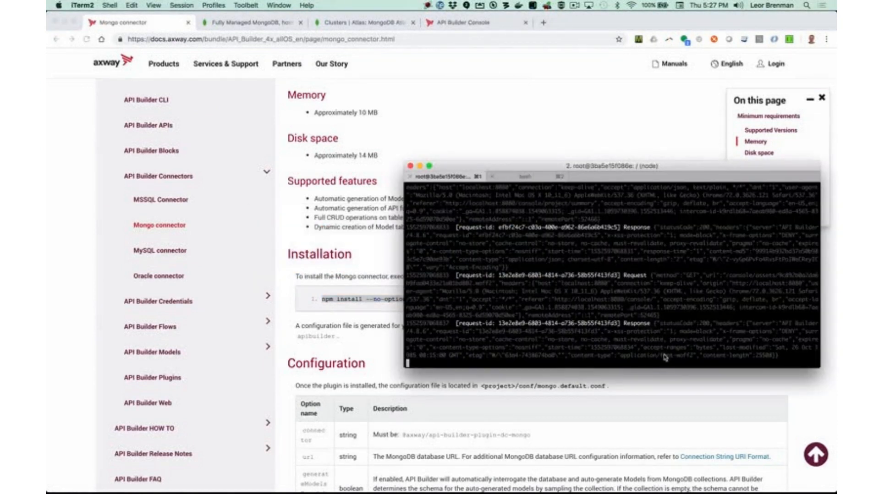
Stop the API Builder server and run the pasted npm install command for the Mongo connector.
{"action": "key", "text": "ctrl+c"}
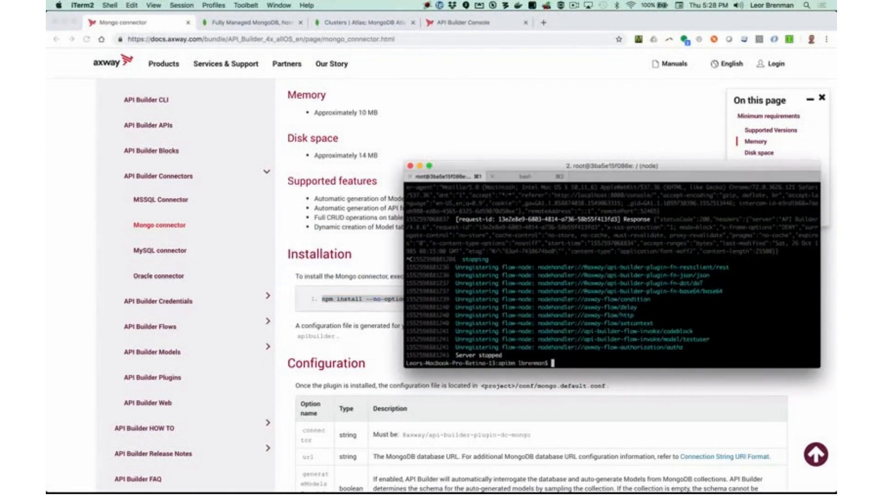
{"action": "key", "text": "super+v"}
{"action": "key", "text": "Return"}
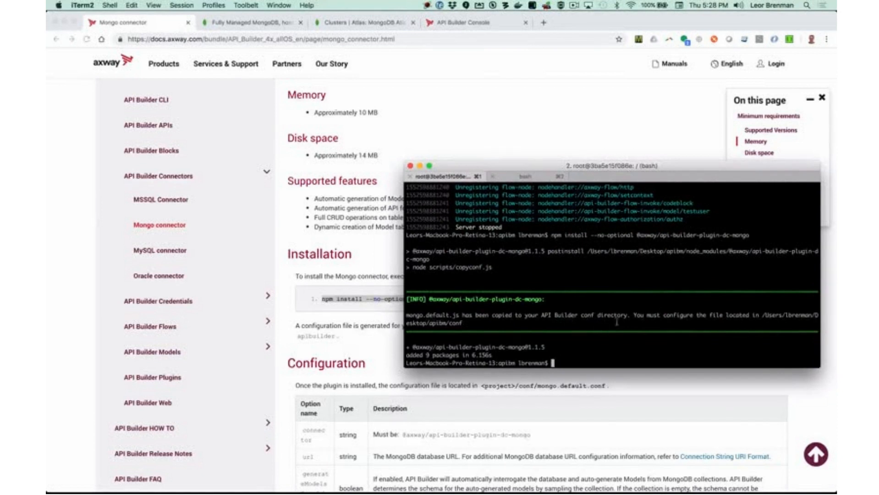
Highlight the install note about configuring mongo.default.js, then bring Finder forward.
{"action": "left_click_drag", "start_coordinate": [647, 314], "coordinate": [692, 312]}
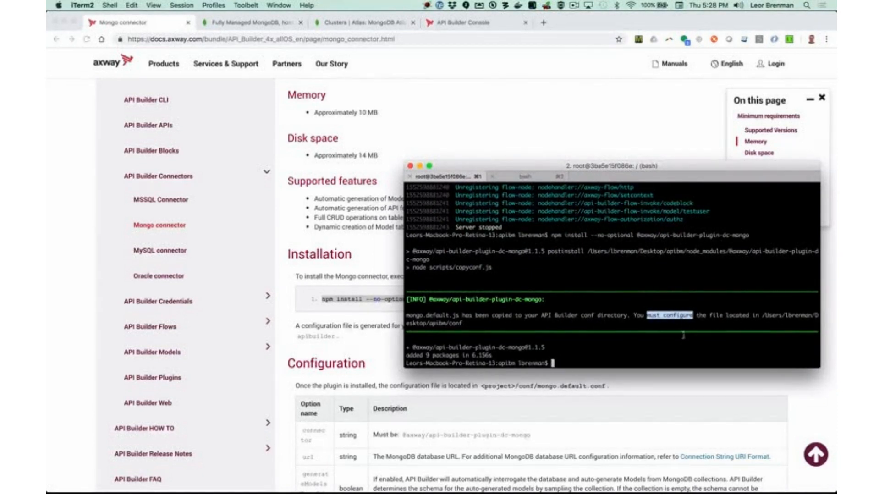
{"action": "left_click", "coordinate": [655, 334]}
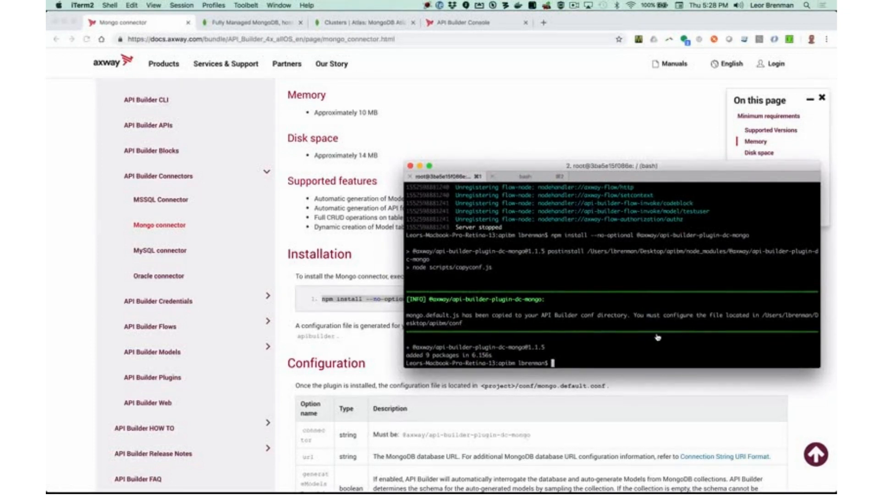
{"action": "key", "text": "super+Tab"}
{"action": "key", "text": "Tab"}
{"action": "key", "text": "Tab"}
{"action": "key", "text": "Tab"}
{"action": "key", "text": "Tab"}
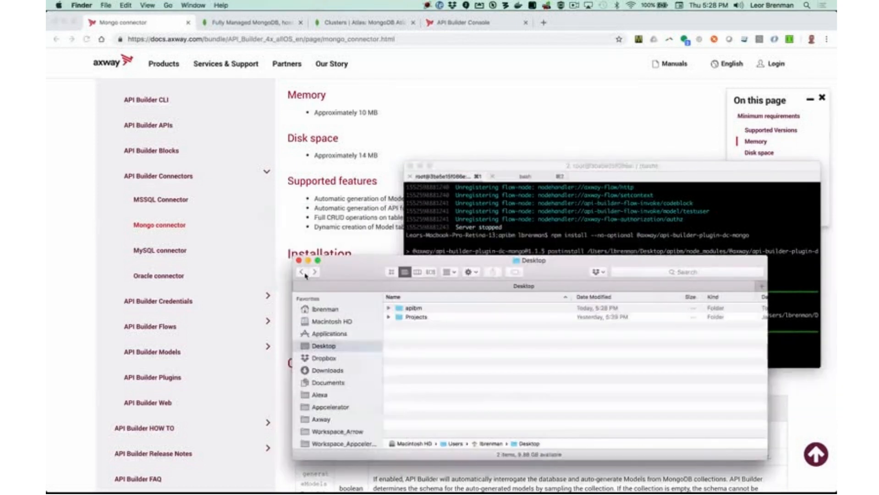
Browse Desktop > apibm > conf and open mongo.default.js in Atom.
{"action": "left_click", "coordinate": [412, 308]}
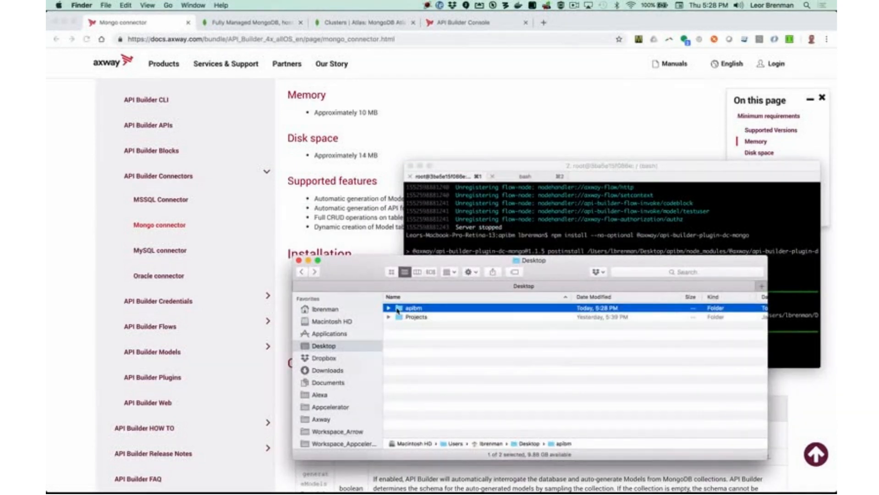
{"action": "double_click", "coordinate": [396, 309]}
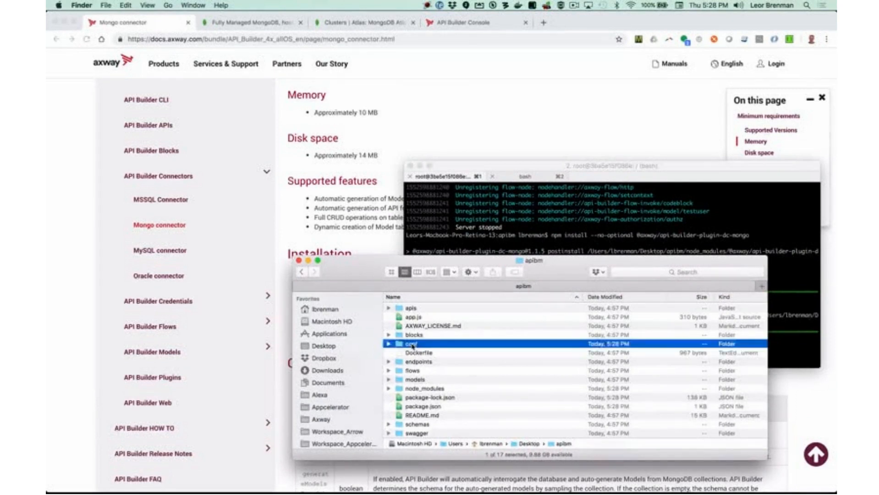
{"action": "double_click", "coordinate": [412, 344]}
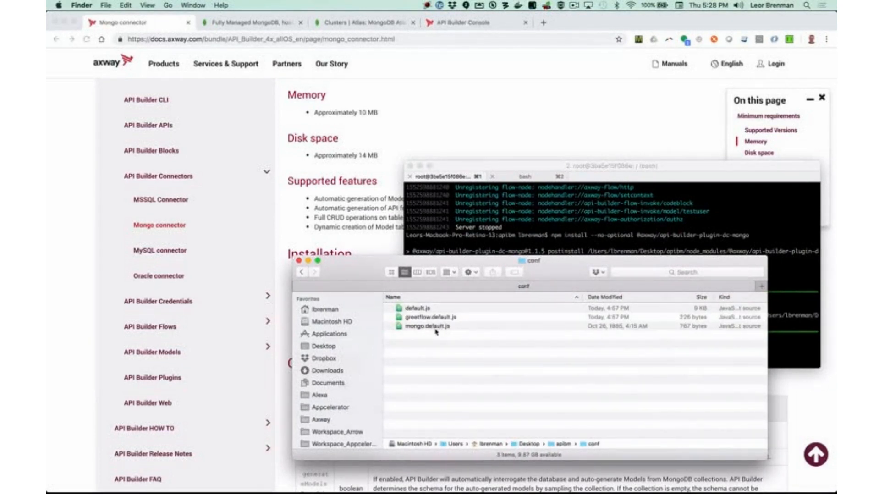
{"action": "double_click", "coordinate": [436, 327]}
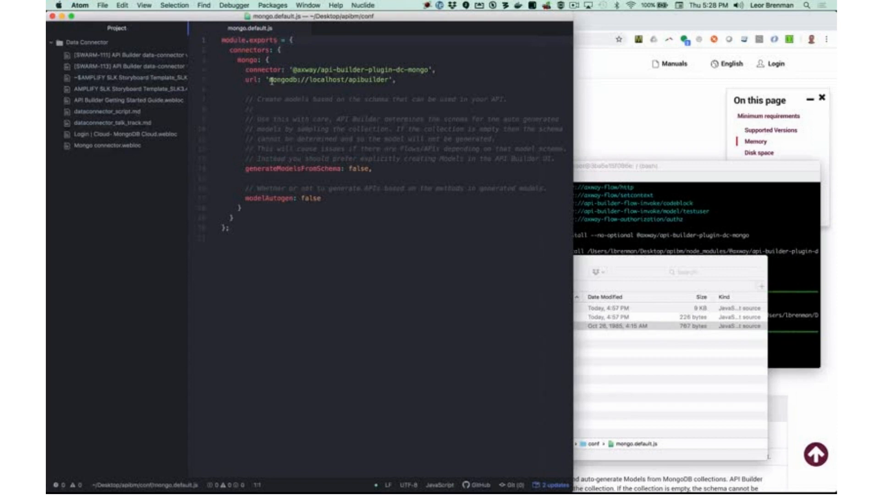
Change generateModelsFromSchema and modelAutogen from false to true in mongo.default.js.
{"action": "left_click_drag", "start_coordinate": [280, 80], "coordinate": [387, 81]}
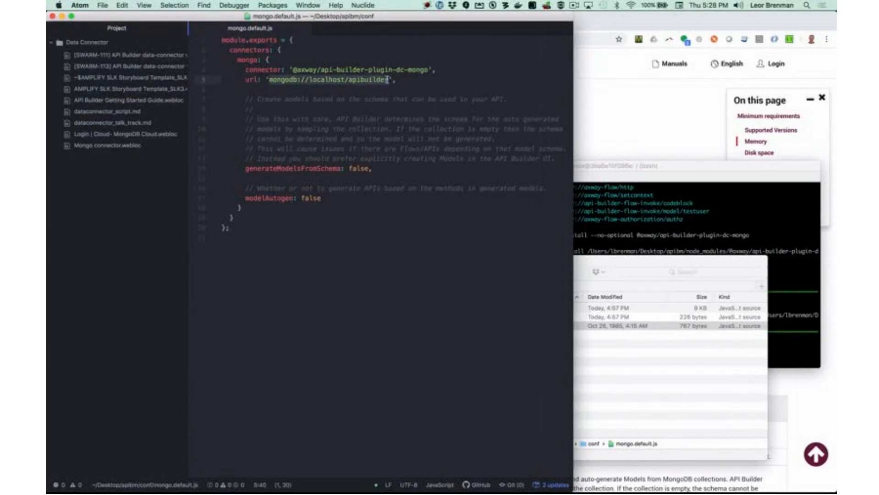
{"action": "double_click", "coordinate": [359, 169]}
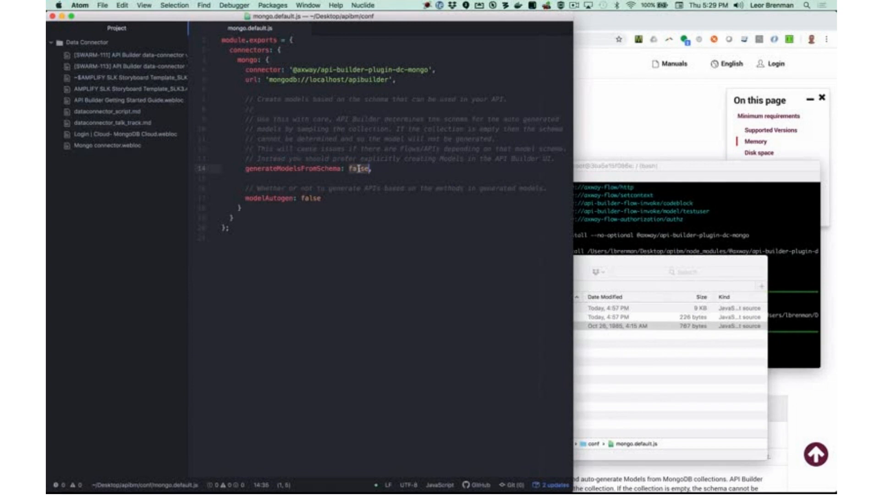
{"action": "type", "text": "true"}
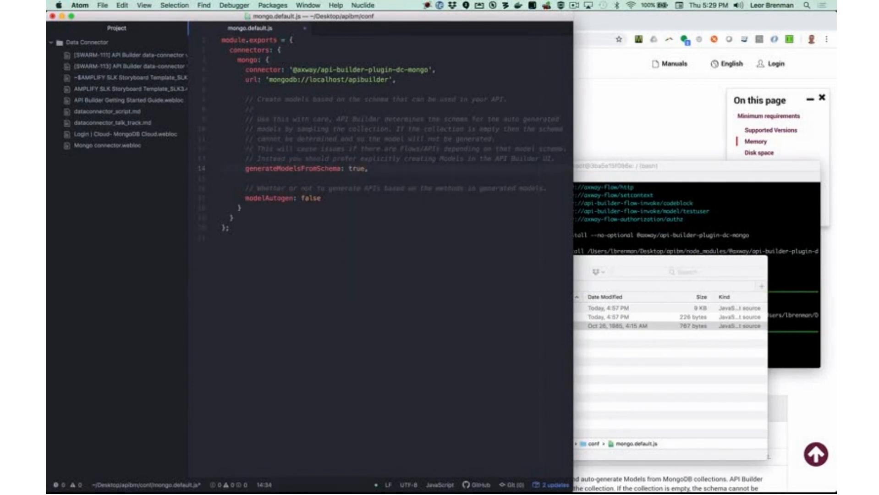
{"action": "double_click", "coordinate": [311, 198]}
{"action": "type", "text": "true"}
Open Cluster0's collections in Atlas and scroll through the five test01.dog documents.
{"action": "key", "text": "super+Tab"}
{"action": "key", "text": "super+Tab"}
{"action": "key", "text": "super+Tab"}
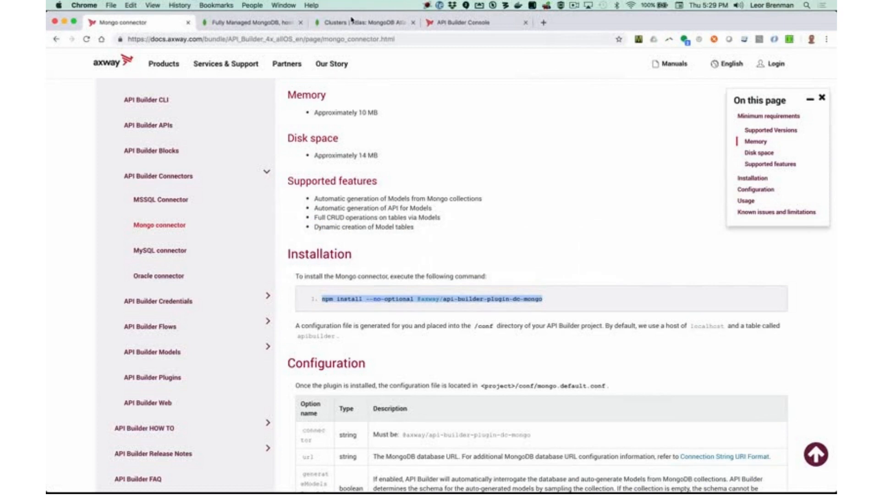
{"action": "left_click", "coordinate": [352, 20]}
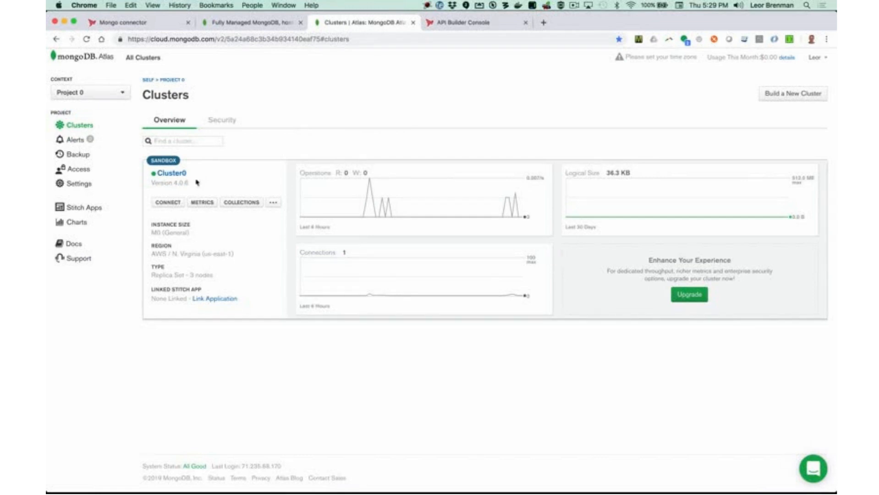
{"action": "left_click", "coordinate": [240, 203]}
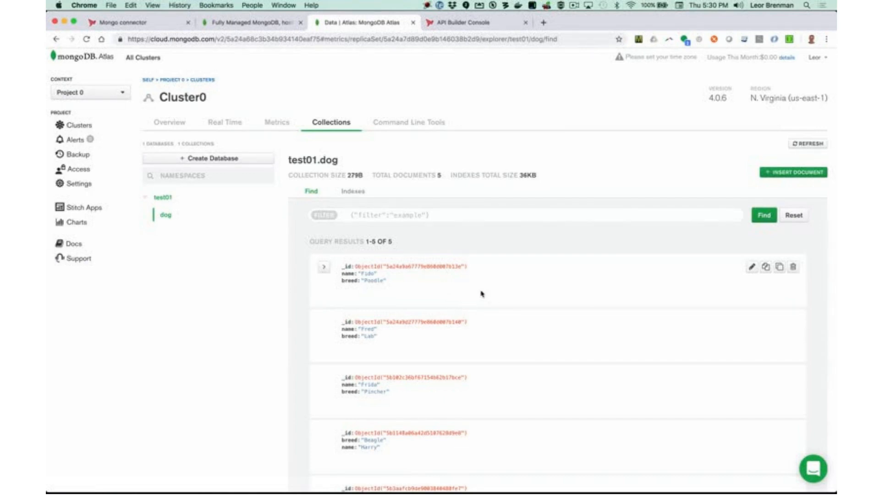
{"action": "scroll", "coordinate": [477, 287], "scroll_direction": "down", "scroll_amount": 1}
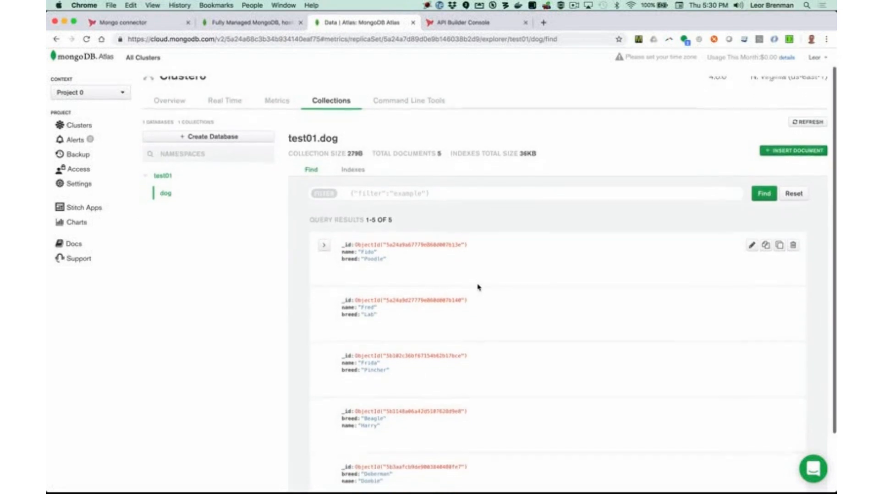
{"action": "scroll", "coordinate": [478, 287], "scroll_direction": "down", "scroll_amount": 4}
{"action": "scroll", "coordinate": [478, 287], "scroll_direction": "up", "scroll_amount": 3}
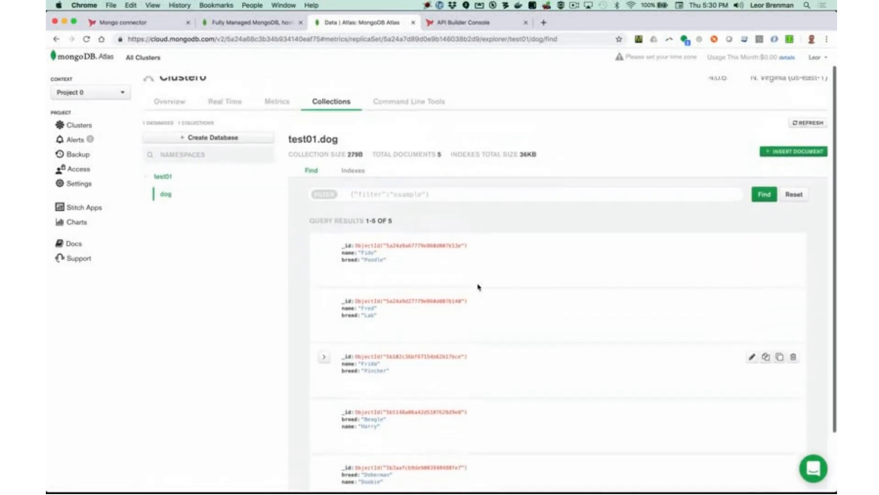
{"action": "scroll", "coordinate": [478, 288], "scroll_direction": "up", "scroll_amount": 2}
Copy Cluster0's application connection string for driver version 2.2.12 or later, then close the dialog.
{"action": "left_click", "coordinate": [171, 81]}
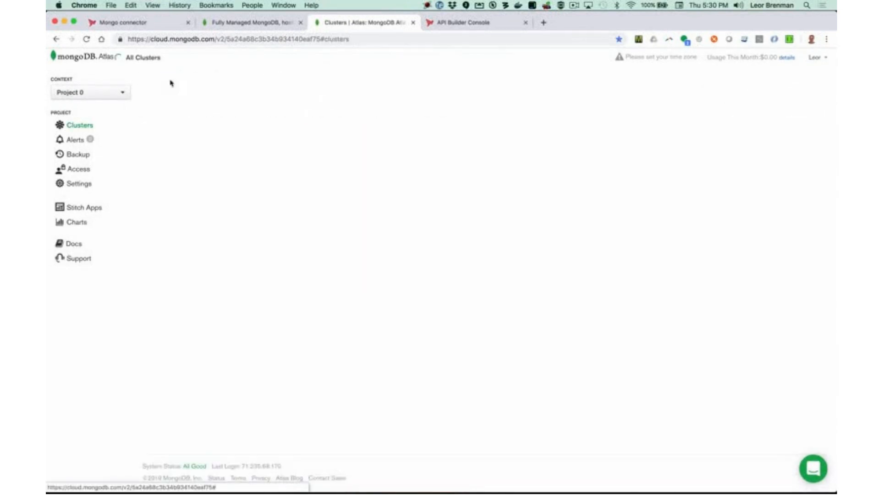
{"action": "left_click", "coordinate": [167, 203]}
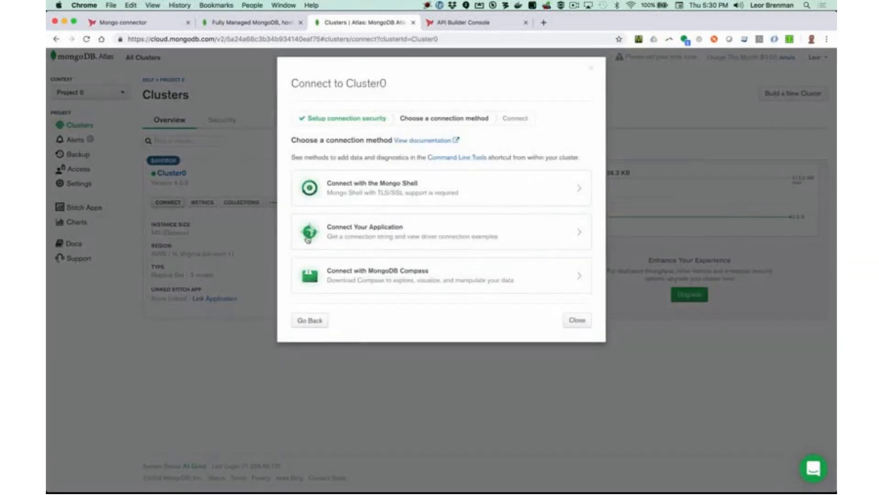
{"action": "left_click", "coordinate": [363, 234]}
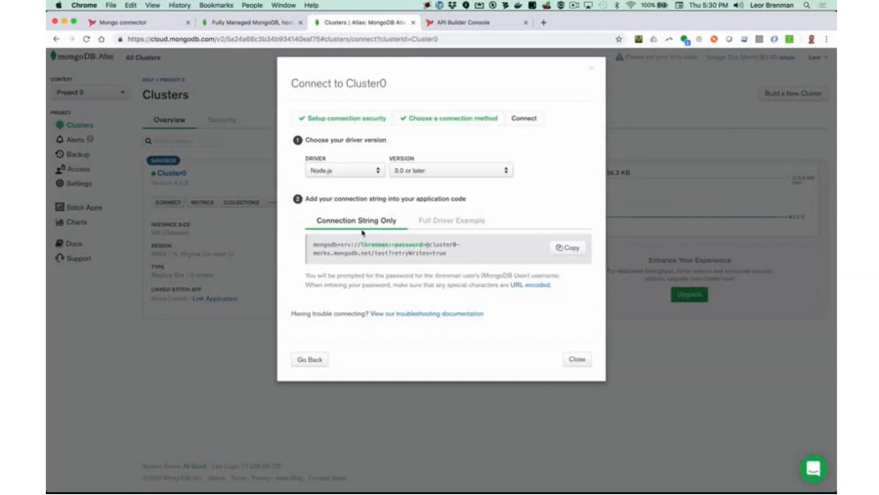
{"action": "left_click", "coordinate": [417, 174]}
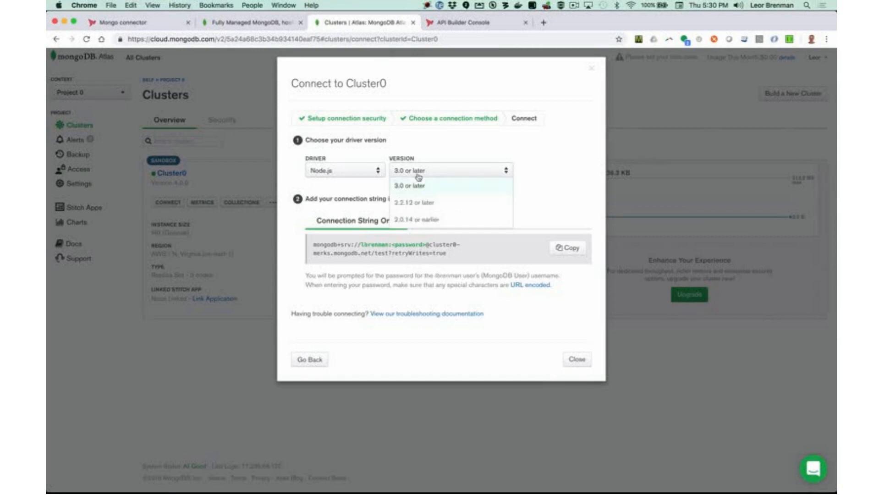
{"action": "left_click", "coordinate": [416, 203]}
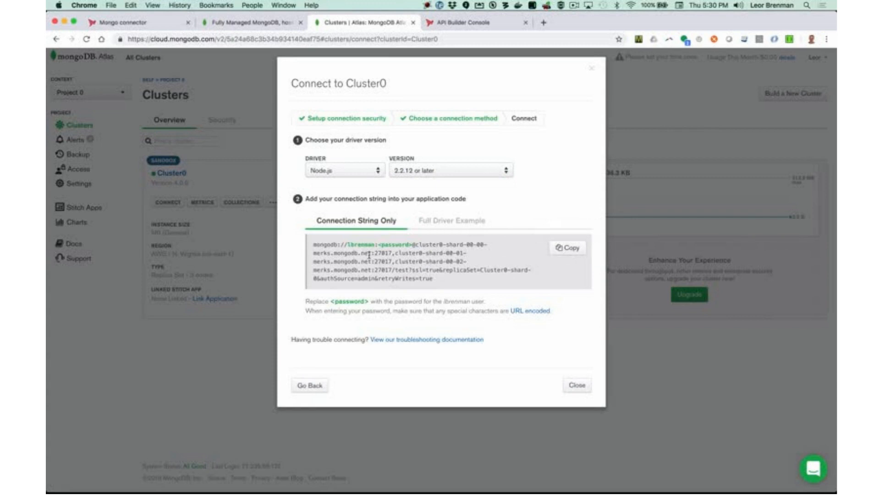
{"action": "left_click", "coordinate": [570, 251]}
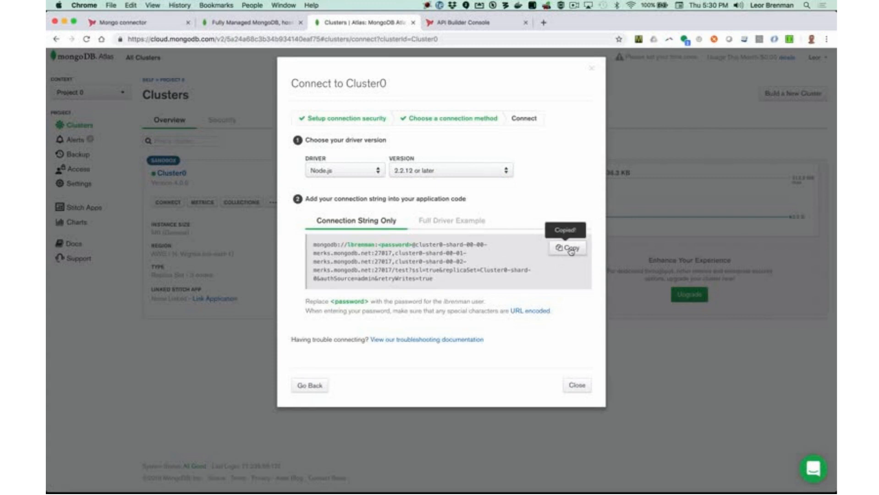
{"action": "left_click", "coordinate": [579, 386]}
Replace the localhost url with the Atlas connection string and change the database to test01.
{"action": "key", "text": "super+Tab"}
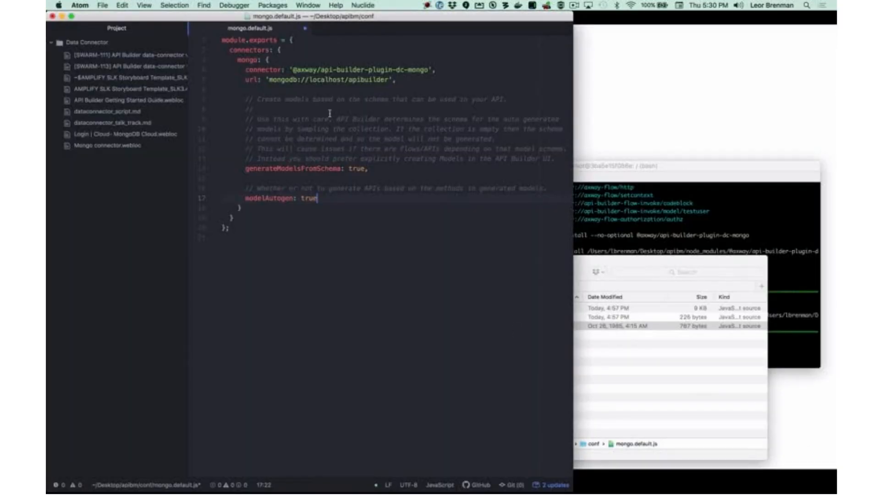
{"action": "left_click", "coordinate": [268, 80]}
{"action": "left_click_drag", "start_coordinate": [268, 79], "coordinate": [389, 79]}
{"action": "key", "text": "super+v"}
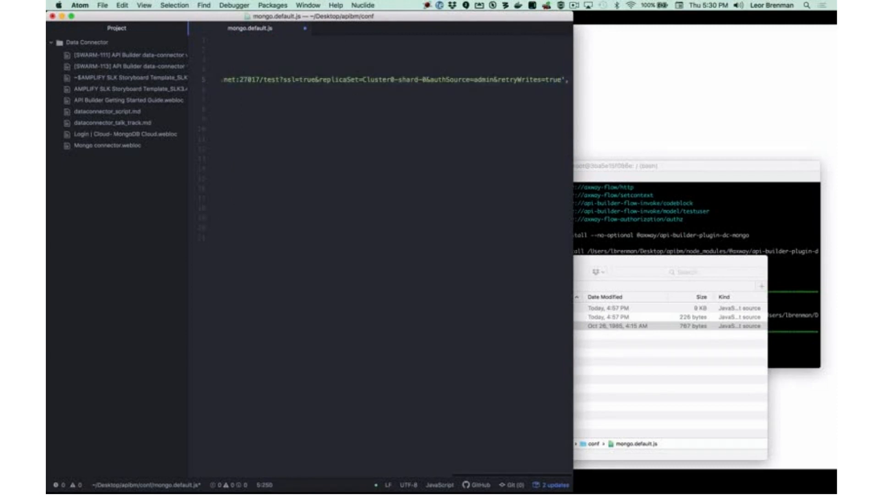
{"action": "double_click", "coordinate": [271, 79]}
{"action": "key", "text": "Right"}
{"action": "type", "text": "01"}
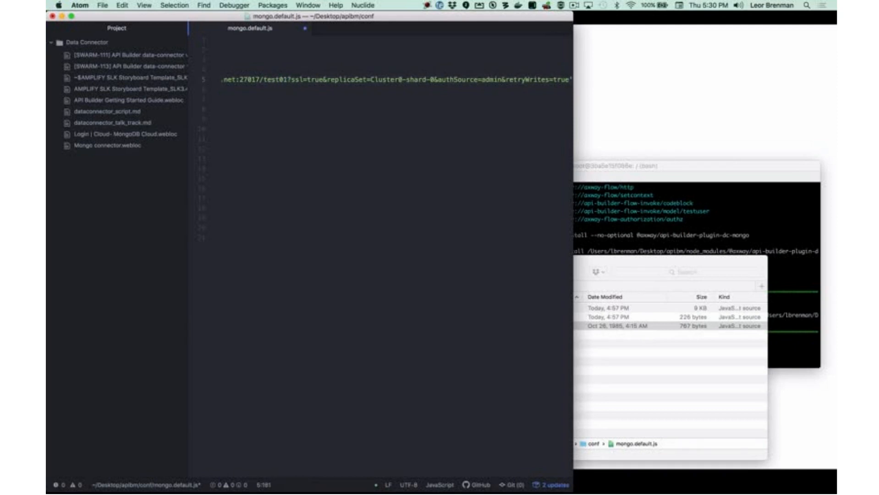
Fill the account password into the <password> placeholder, save mongo.default.js, and close Atom.
{"action": "key", "text": "super+Left"}
{"action": "double_click", "coordinate": [326, 79]}
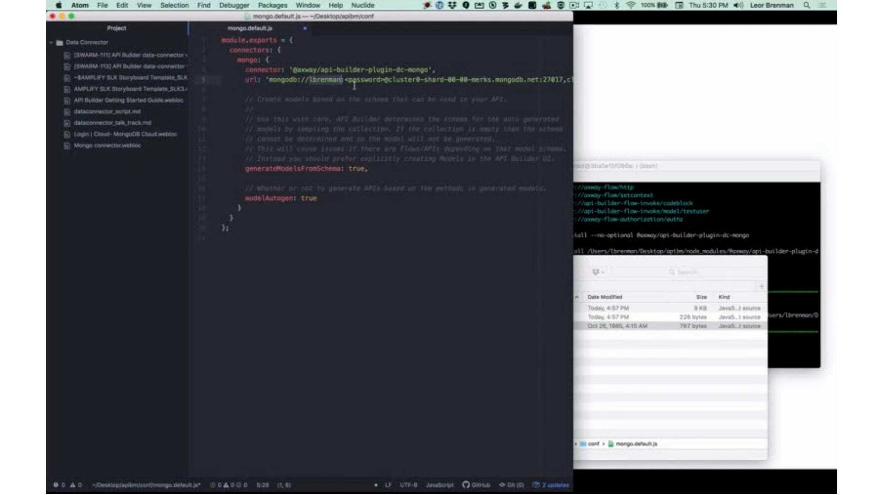
{"action": "left_click", "coordinate": [347, 80]}
{"action": "left_click", "coordinate": [383, 80], "text": "shift"}
{"action": "key", "text": "super+v"}
{"action": "type", "text": "***"}
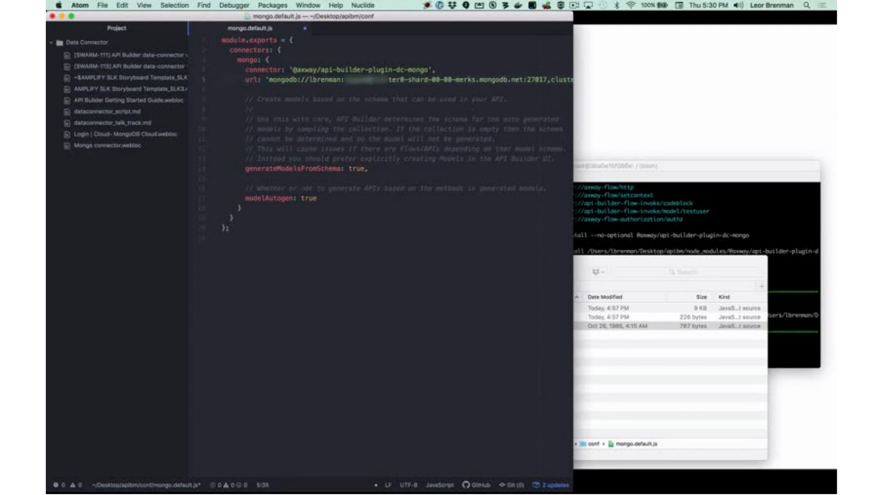
{"action": "key", "text": "super+s"}
{"action": "key", "text": "super+w"}
{"action": "left_click", "coordinate": [62, 16]}
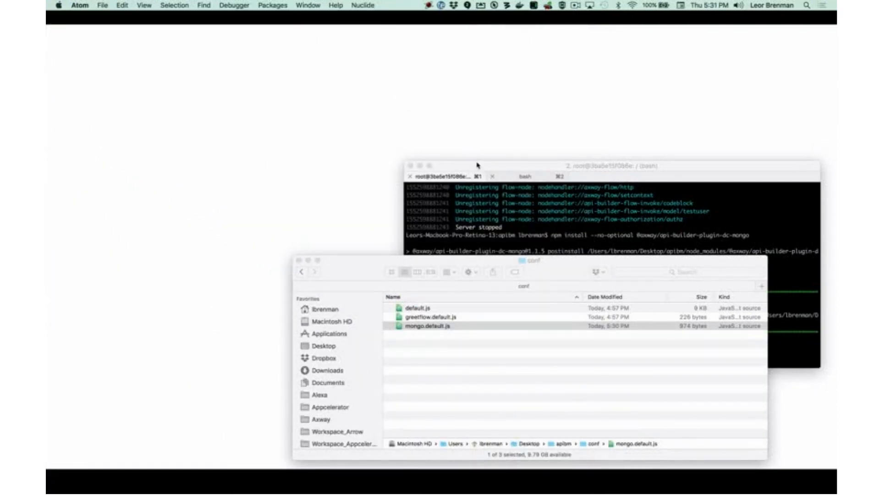
Run npm start in iTerm2 to relaunch the apibm server on port 8080.
{"action": "left_click", "coordinate": [477, 169]}
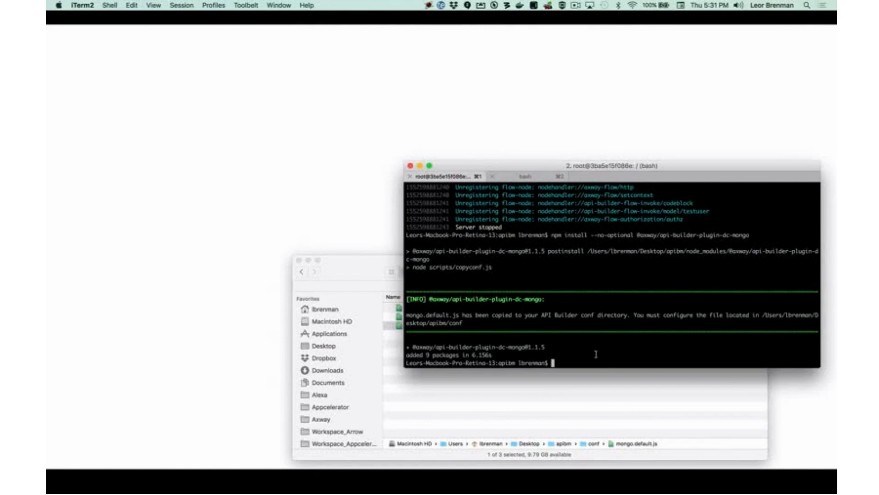
{"action": "type", "text": "npm start"}
{"action": "key", "text": "Return"}
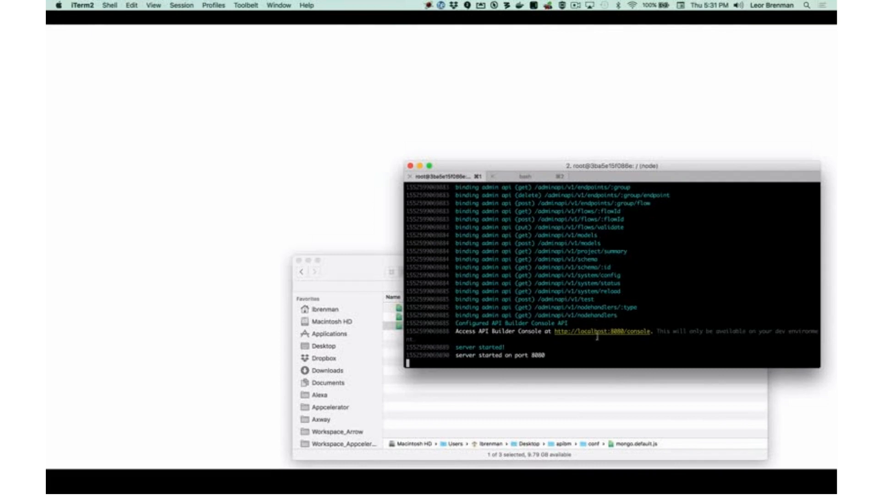
{"action": "key", "text": "super+Tab"}
{"action": "key", "text": "super+Tab"}
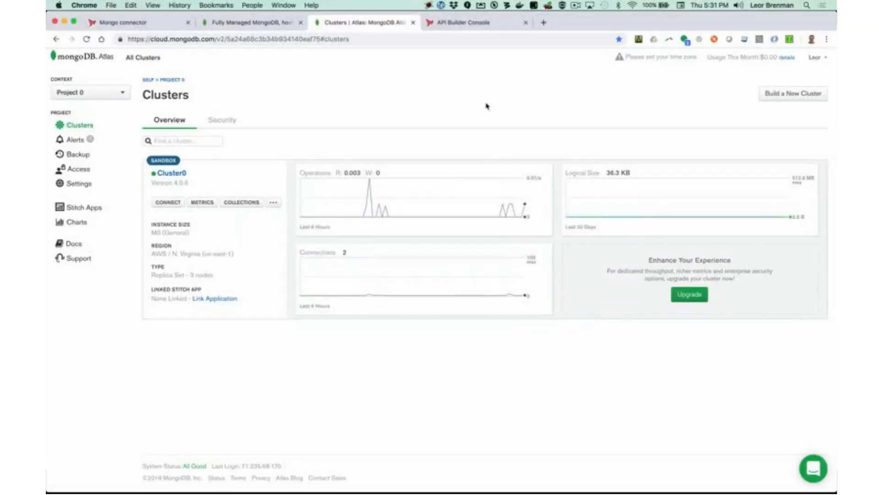
Reload the API Builder Console and open the mongo/dog API with its 11 endpoints.
{"action": "left_click", "coordinate": [457, 24]}
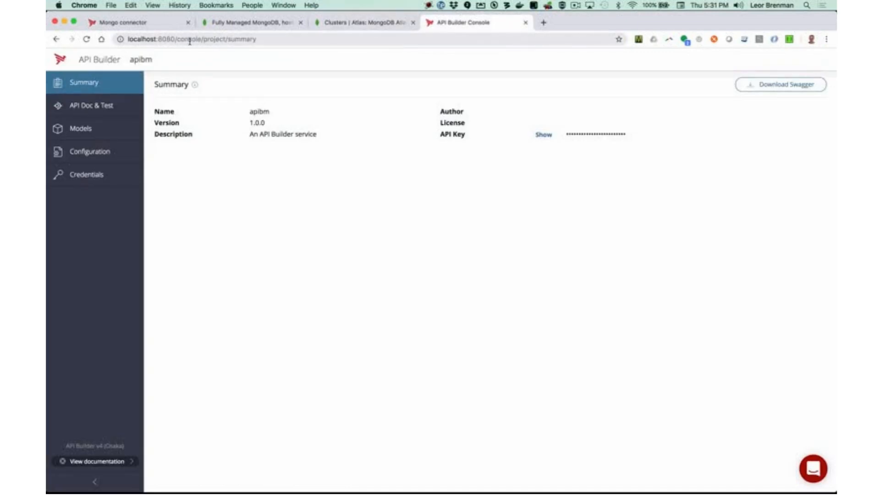
{"action": "key", "text": "super+r"}
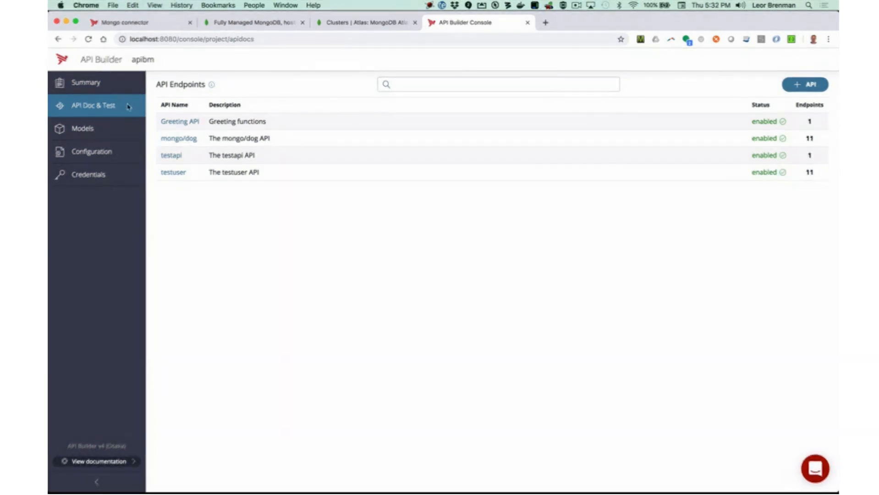
{"action": "left_click", "coordinate": [179, 138]}
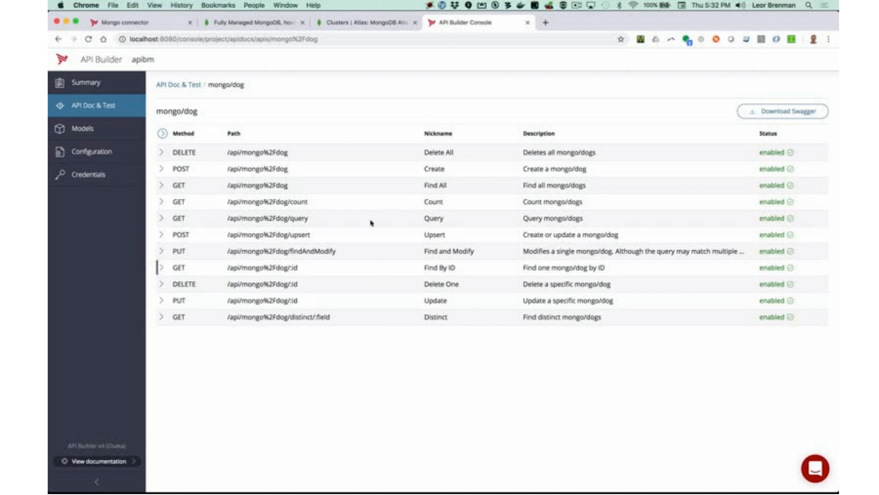
Execute the GET Find All endpoint and review the returned dog records.
{"action": "left_click", "coordinate": [182, 186]}
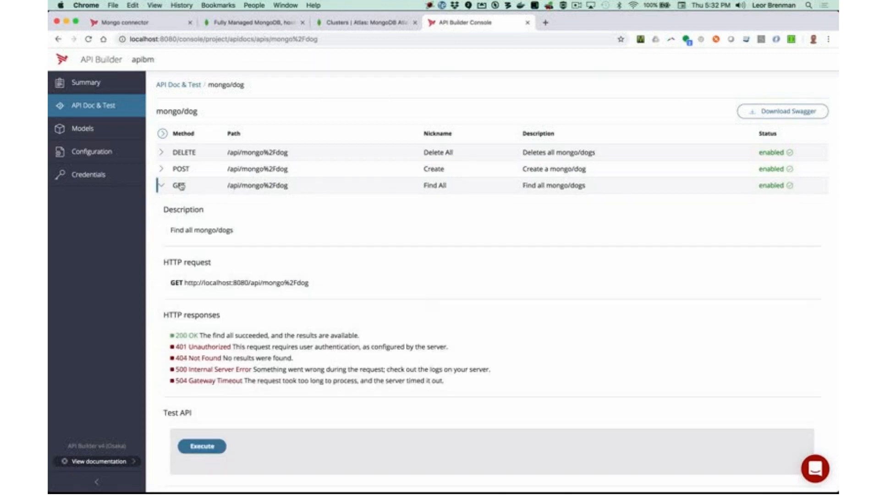
{"action": "scroll", "coordinate": [226, 243], "scroll_direction": "down", "scroll_amount": 5}
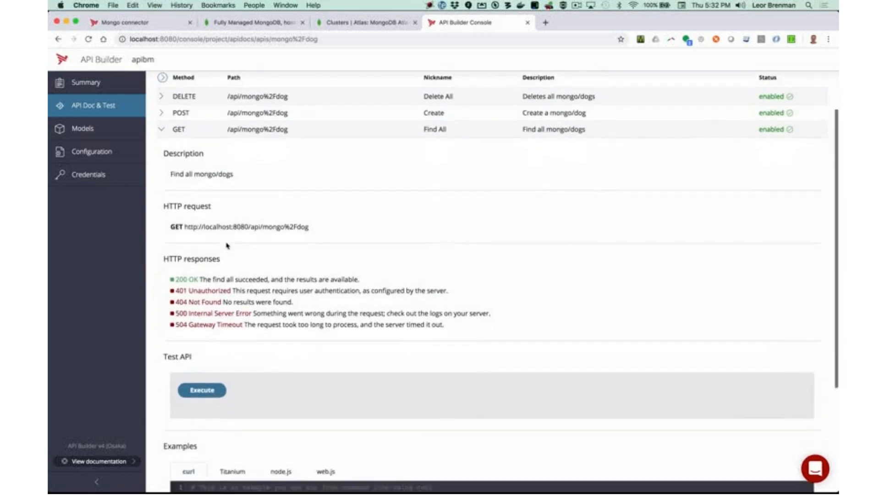
{"action": "scroll", "coordinate": [229, 275], "scroll_direction": "down", "scroll_amount": 3}
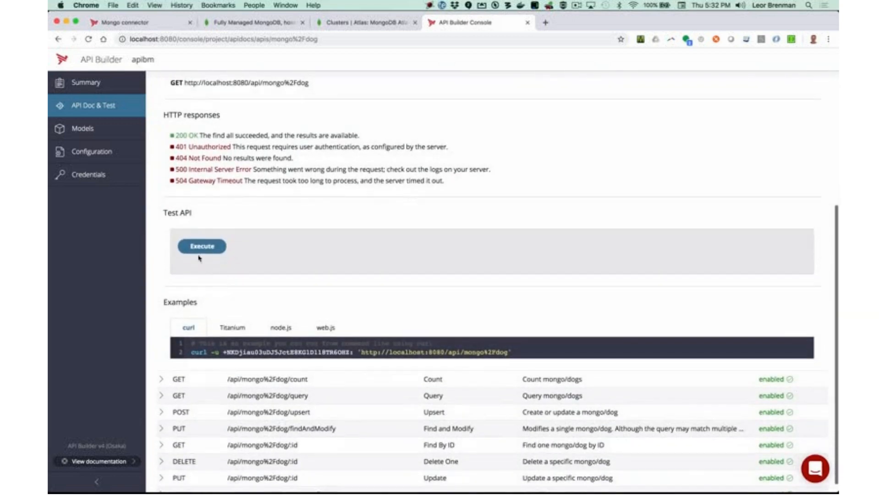
{"action": "left_click", "coordinate": [199, 248]}
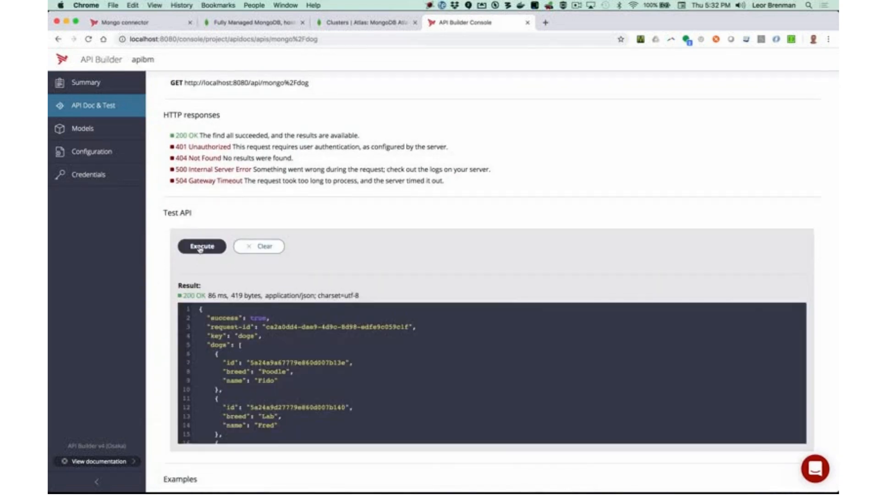
{"action": "scroll", "coordinate": [491, 373], "scroll_direction": "down", "scroll_amount": 5}
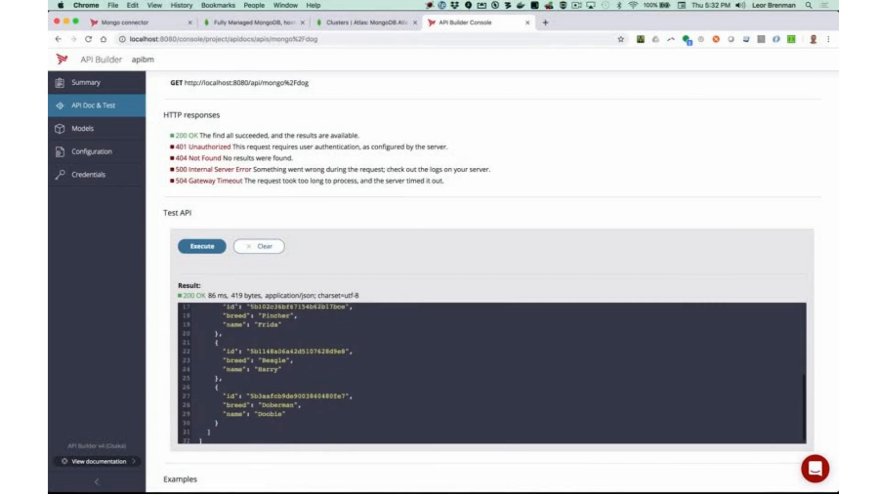
{"action": "scroll", "coordinate": [491, 373], "scroll_direction": "up", "scroll_amount": 6}
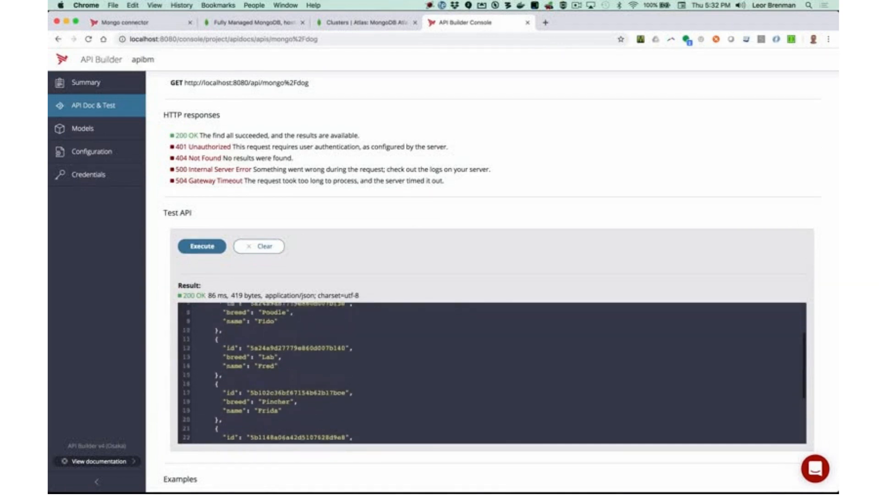
{"action": "scroll", "coordinate": [491, 389], "scroll_direction": "up", "scroll_amount": 2}
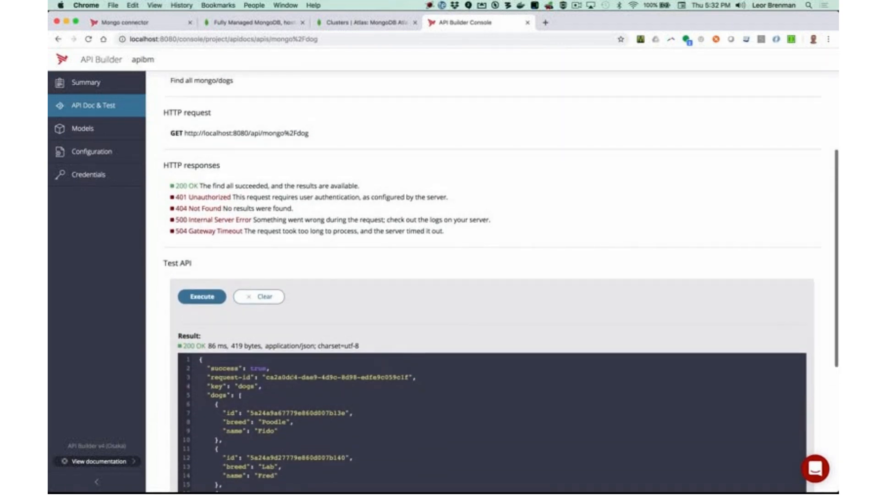
{"action": "scroll", "coordinate": [491, 389], "scroll_direction": "down", "scroll_amount": 5}
{"action": "scroll", "coordinate": [365, 272], "scroll_direction": "down", "scroll_amount": 5}
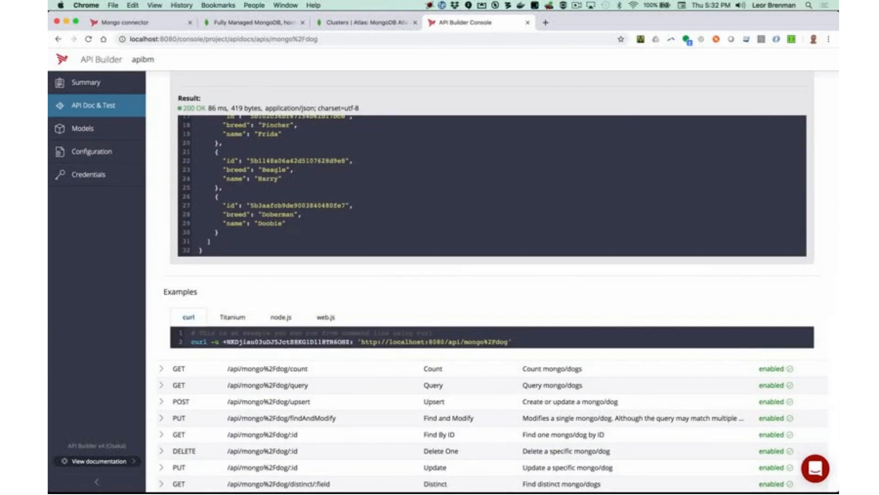
Compare the Titanium, node.js and web.js examples, then select the curl command.
{"action": "left_click", "coordinate": [235, 319]}
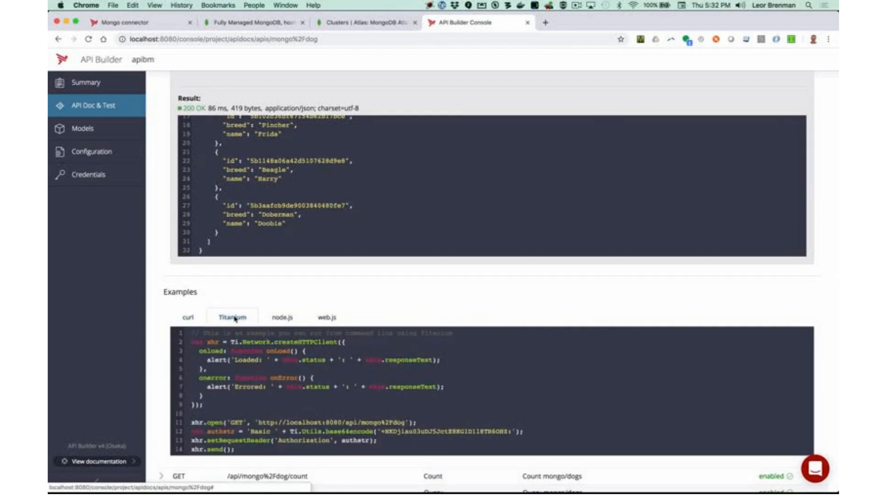
{"action": "left_click", "coordinate": [281, 317]}
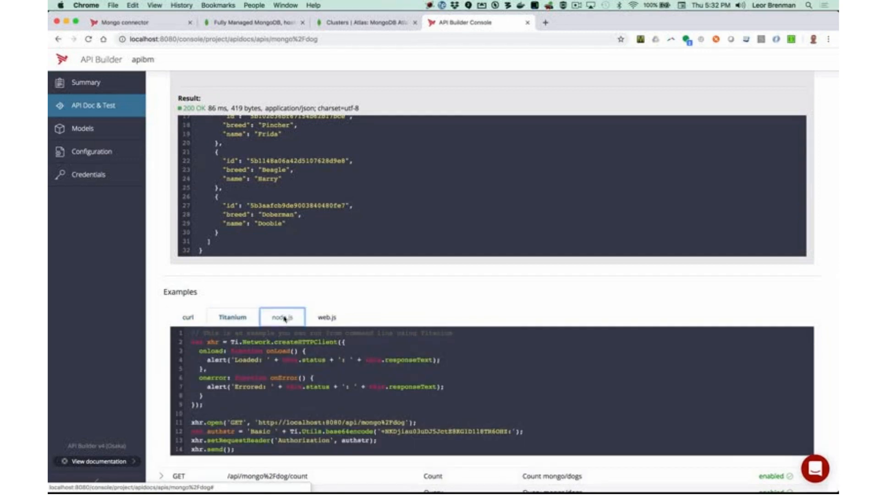
{"action": "left_click", "coordinate": [333, 319]}
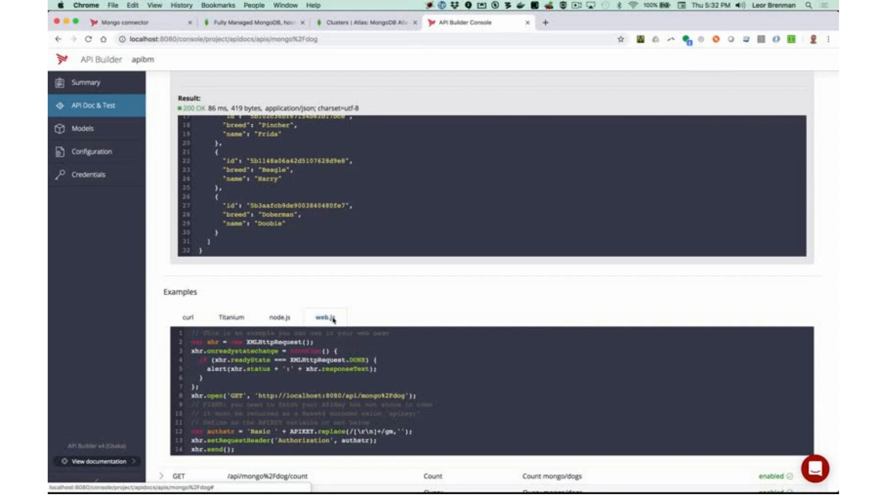
{"action": "left_click", "coordinate": [188, 318]}
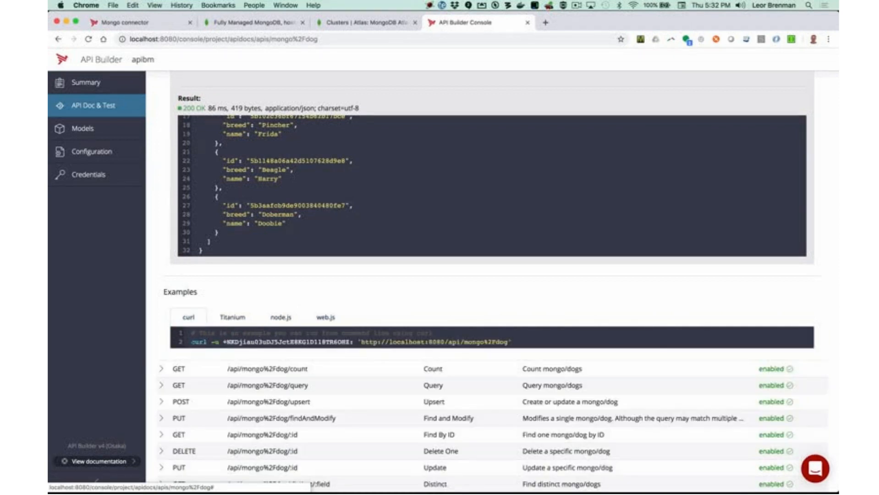
{"action": "left_click_drag", "start_coordinate": [192, 344], "coordinate": [193, 353]}
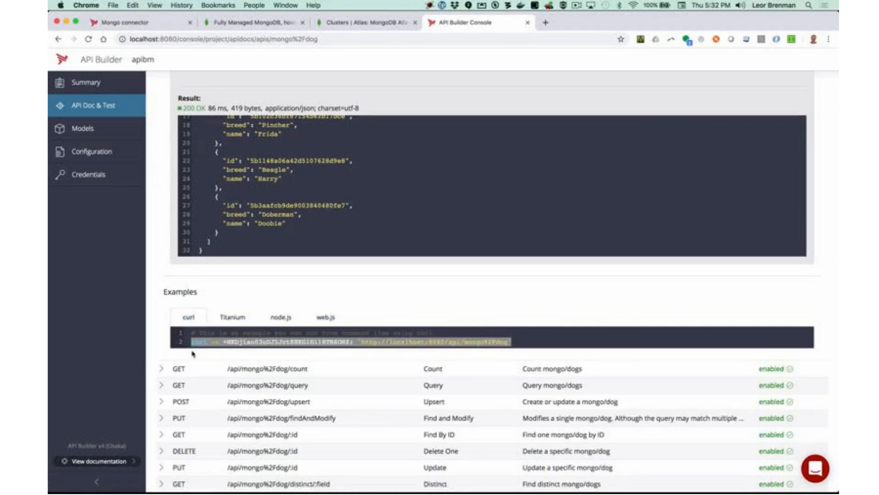
Run the copied curl command in iTerm2's bash session to fetch the dogs.
{"action": "key", "text": "super+Tab"}
{"action": "key", "text": "super+Tab"}
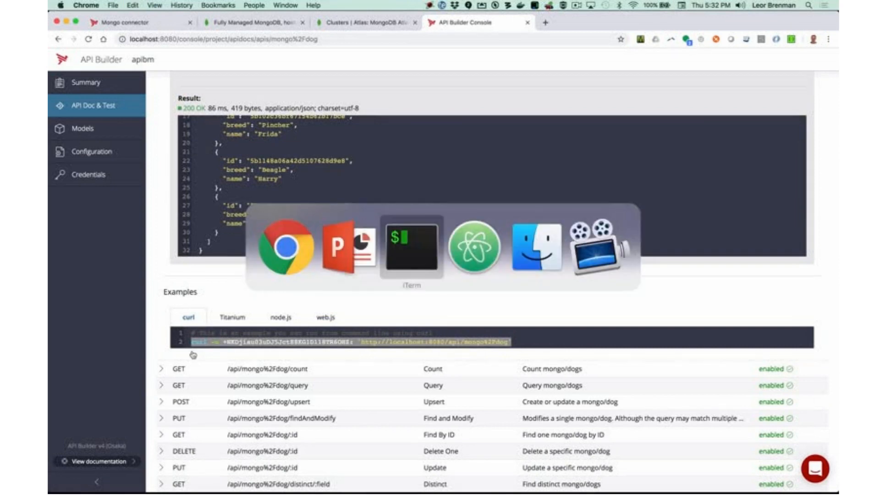
{"action": "left_click", "coordinate": [524, 176]}
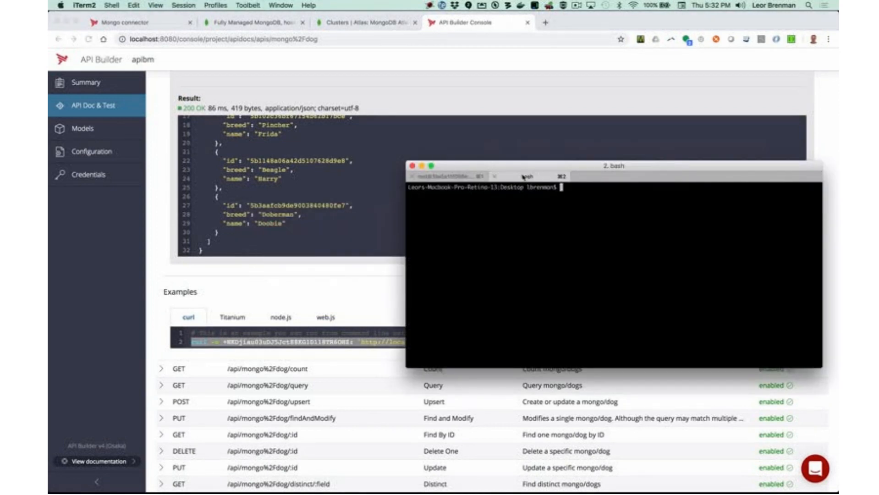
{"action": "type", "text": "curl -u +NKDjiau03uDJ5JctE8KG1D118TR6OHZ: 'http://localhost:8080/api/mongo%2Fdog'"}
{"action": "key", "text": "Return"}
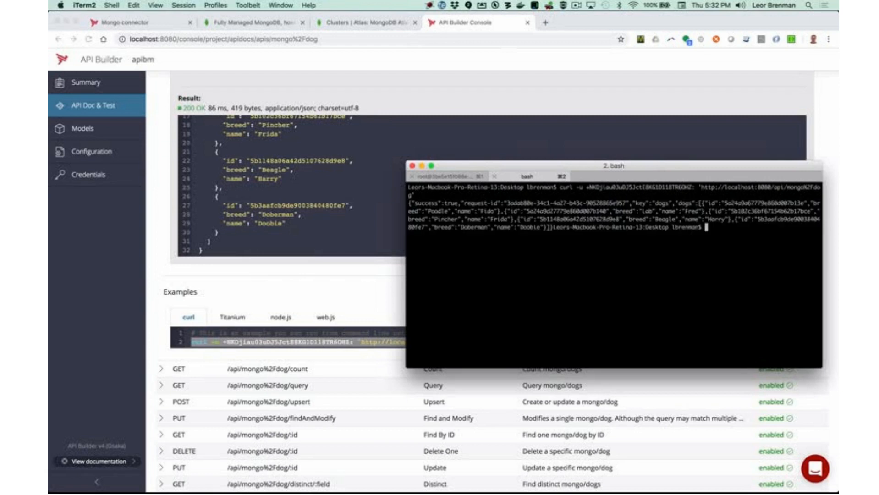